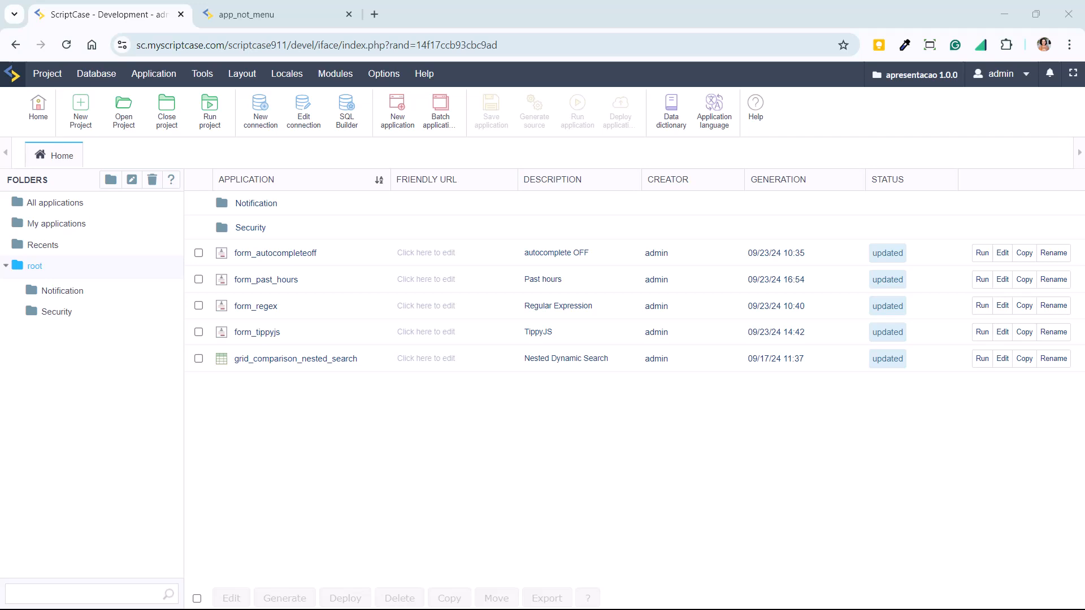
Step: View the running Browser Autofill app and try saved suggestions in the first User and Pass fields
click(271, 13)
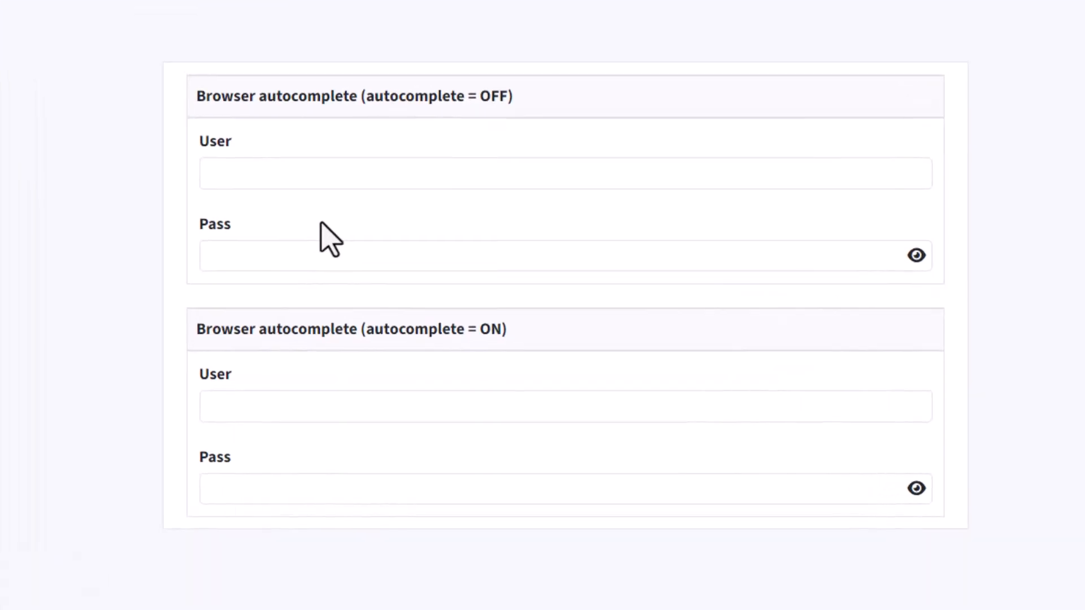
click(288, 173)
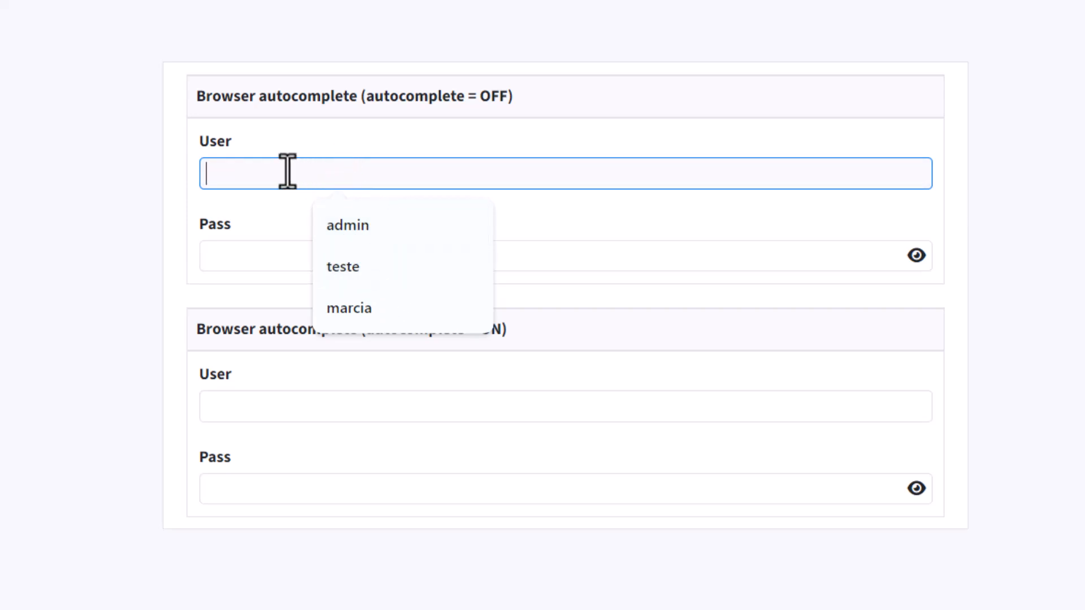
click(270, 261)
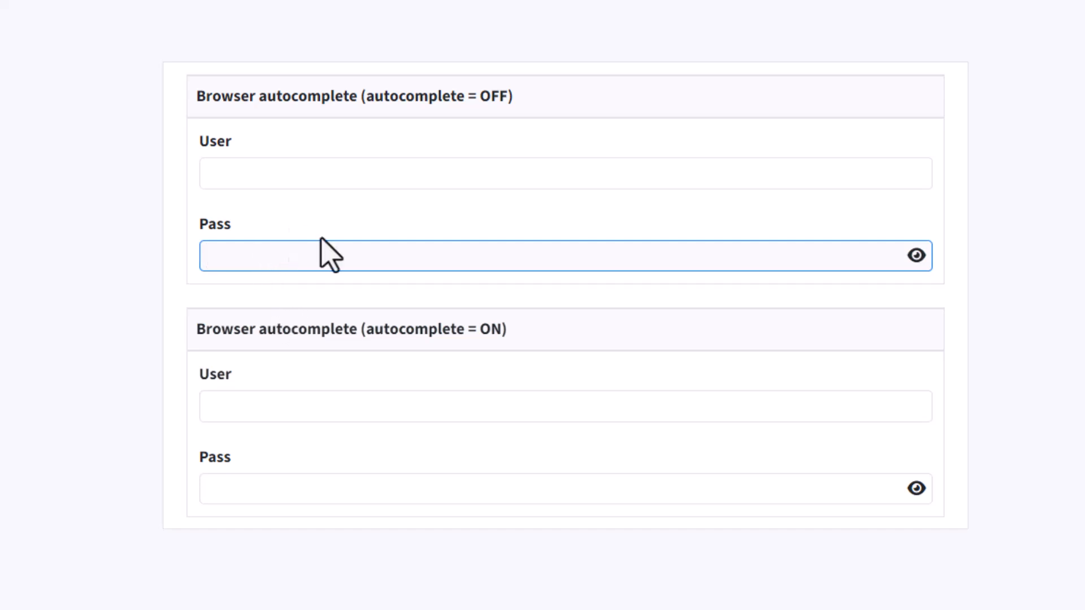
click(261, 168)
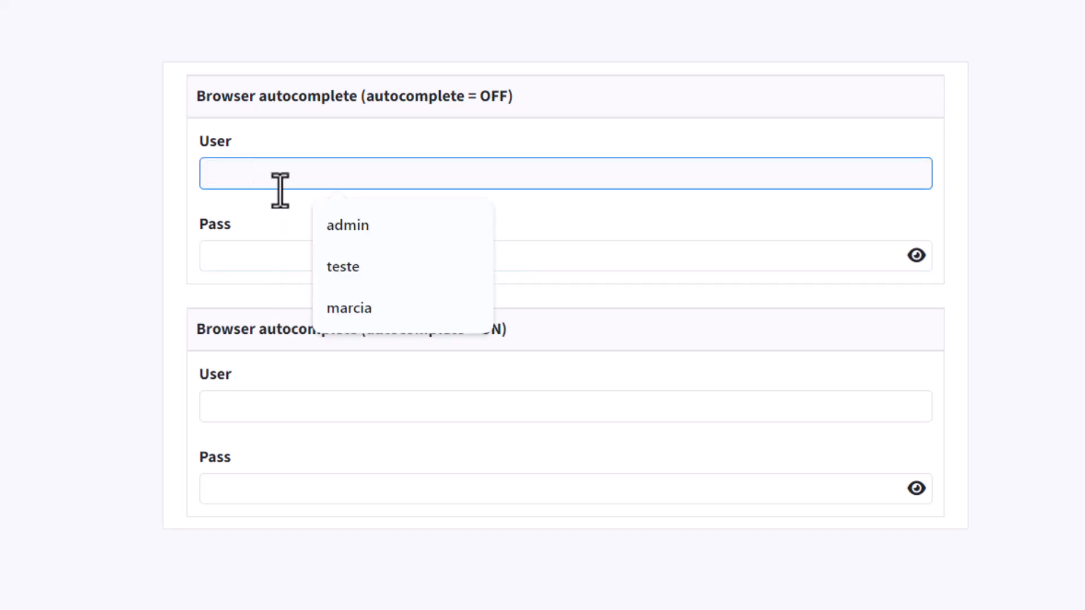
click(509, 143)
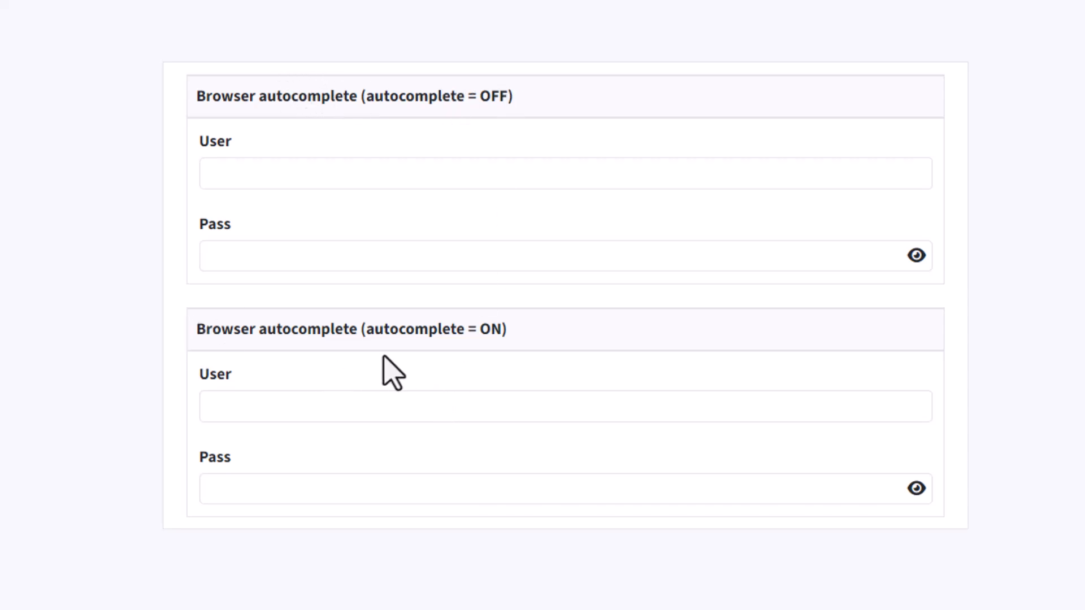
Step: Compare suggestions between the autocomplete OFF and ON sections' User fields
click(304, 403)
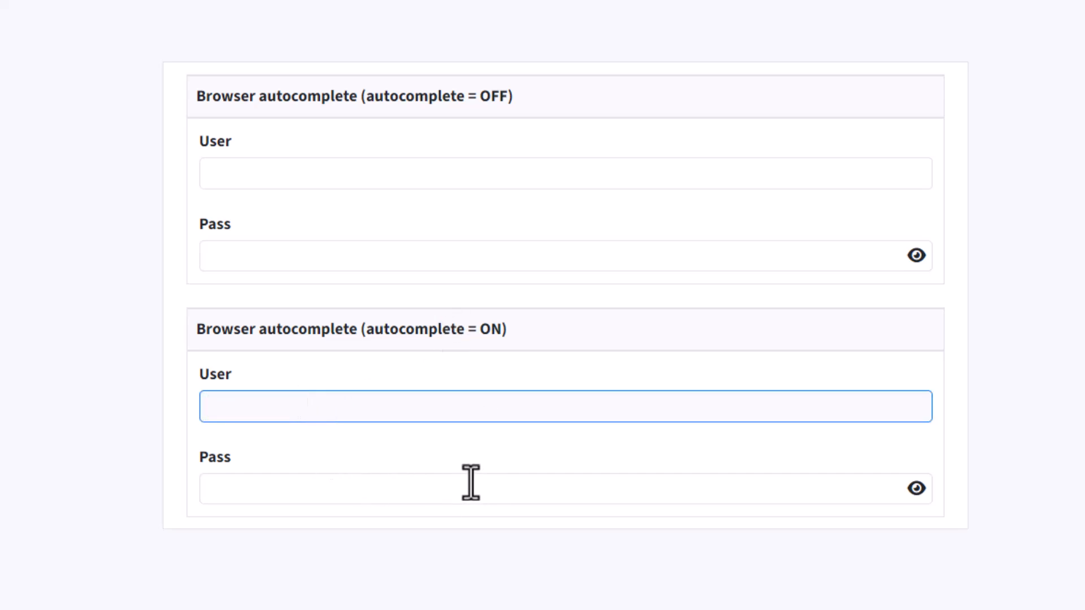
click(263, 170)
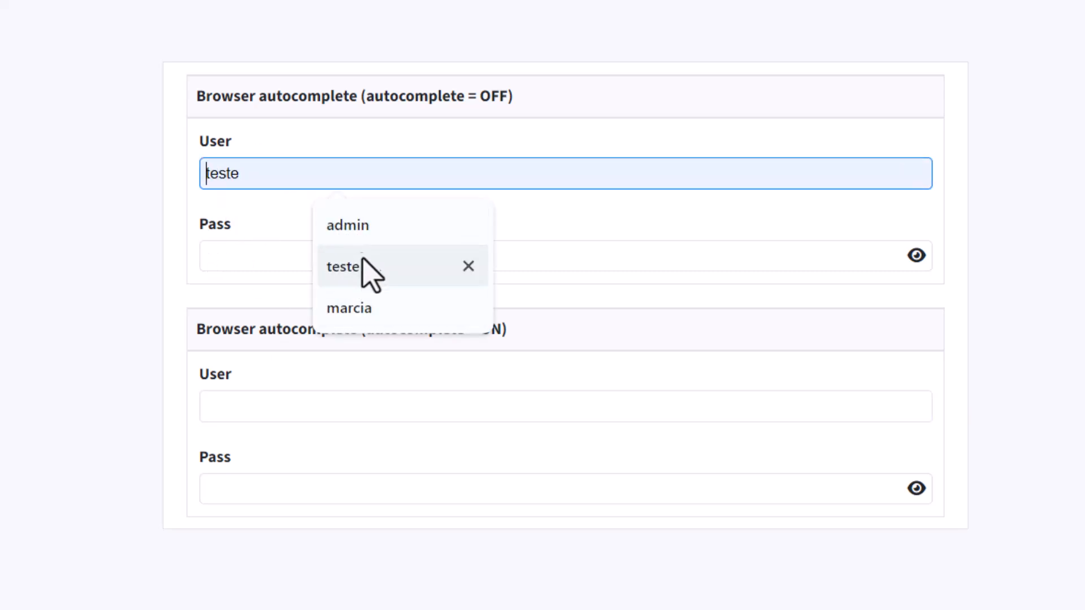
click(322, 405)
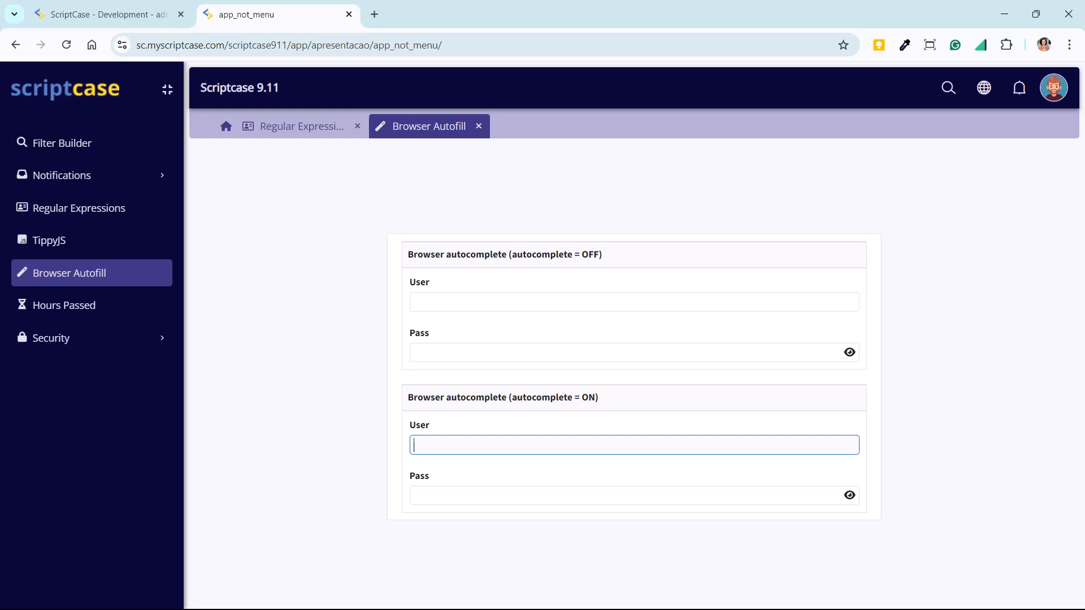
Step: Edit form_autocompleteoff and select its login_01 field in the Fields tree
click(130, 14)
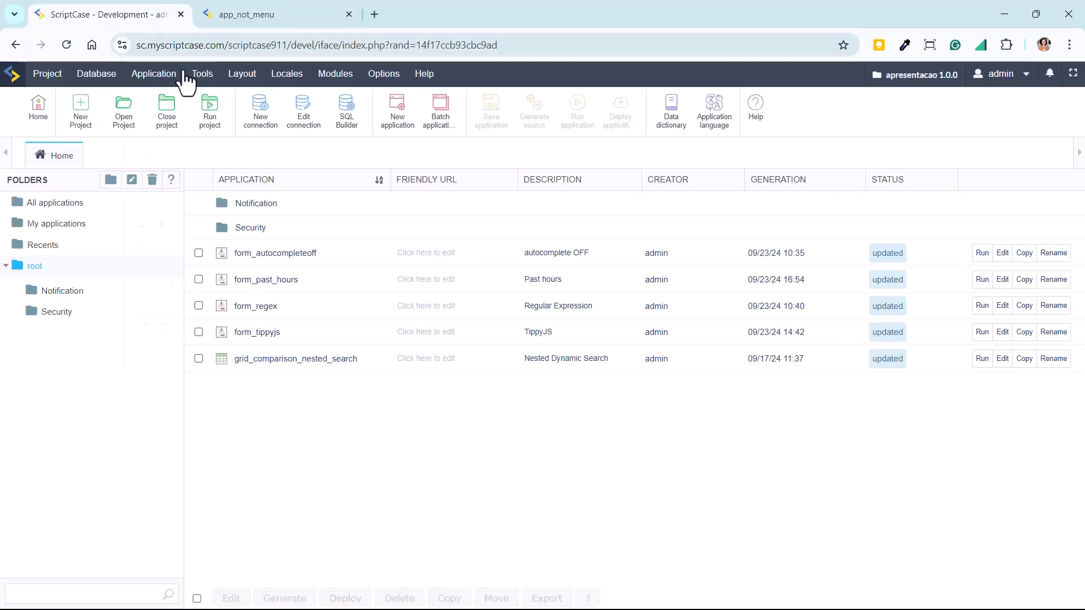
click(276, 252)
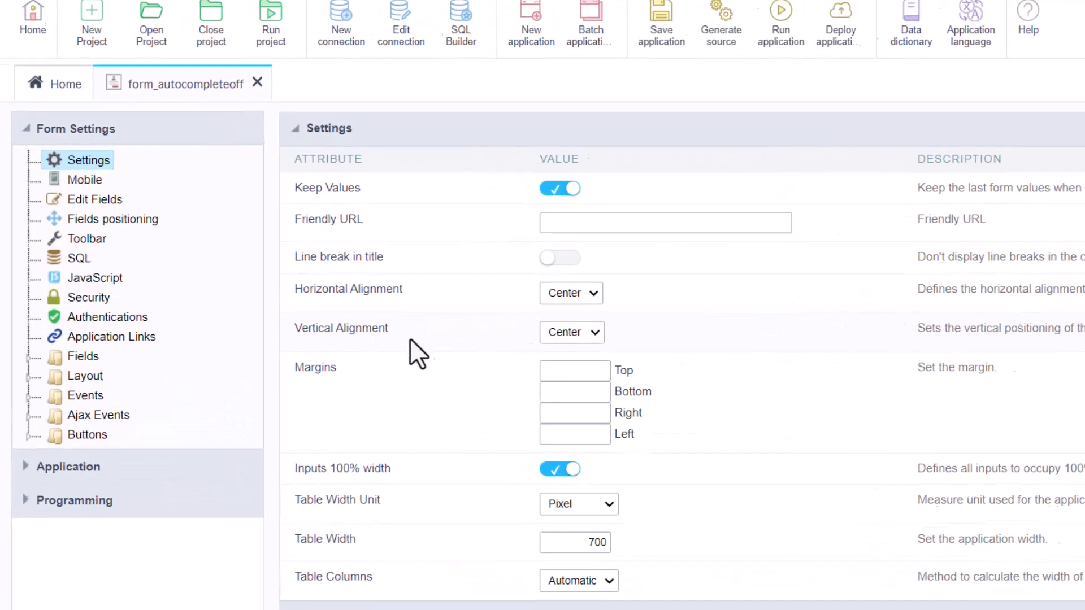
click(87, 367)
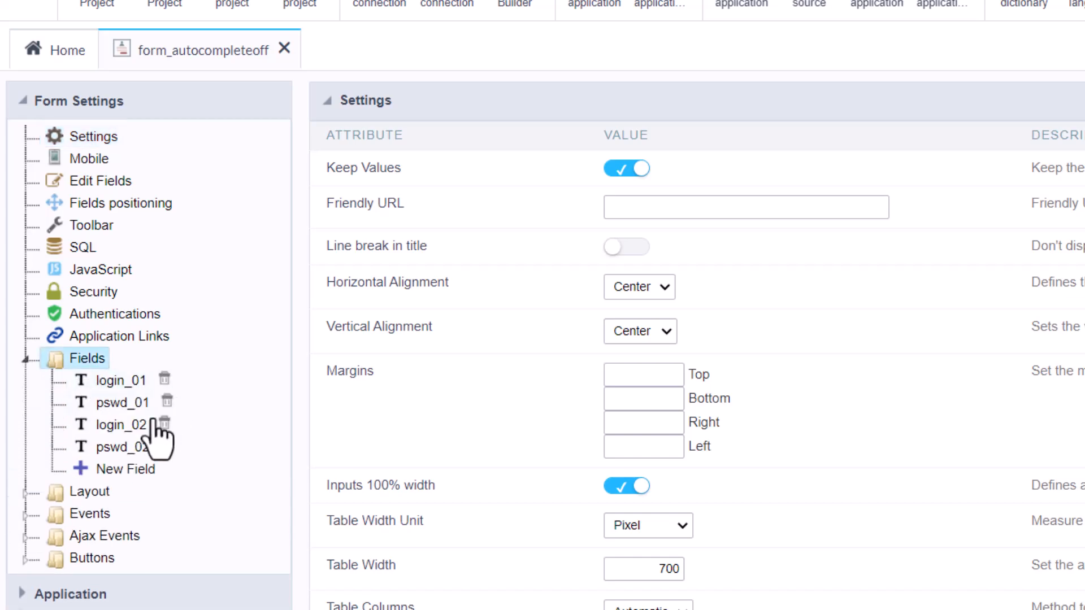
click(112, 383)
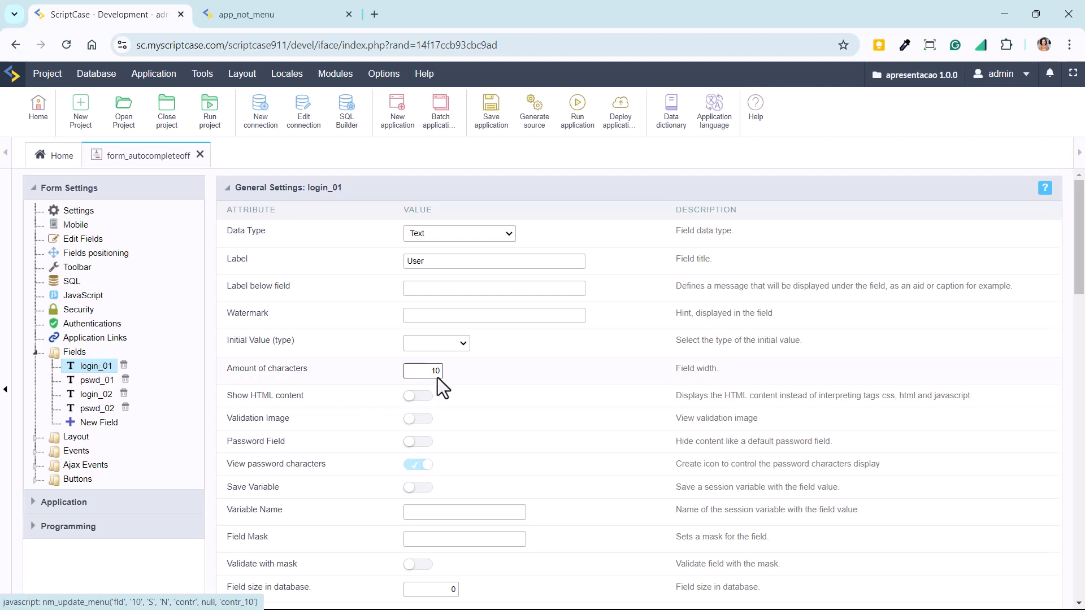
scroll(437, 378, down, 3)
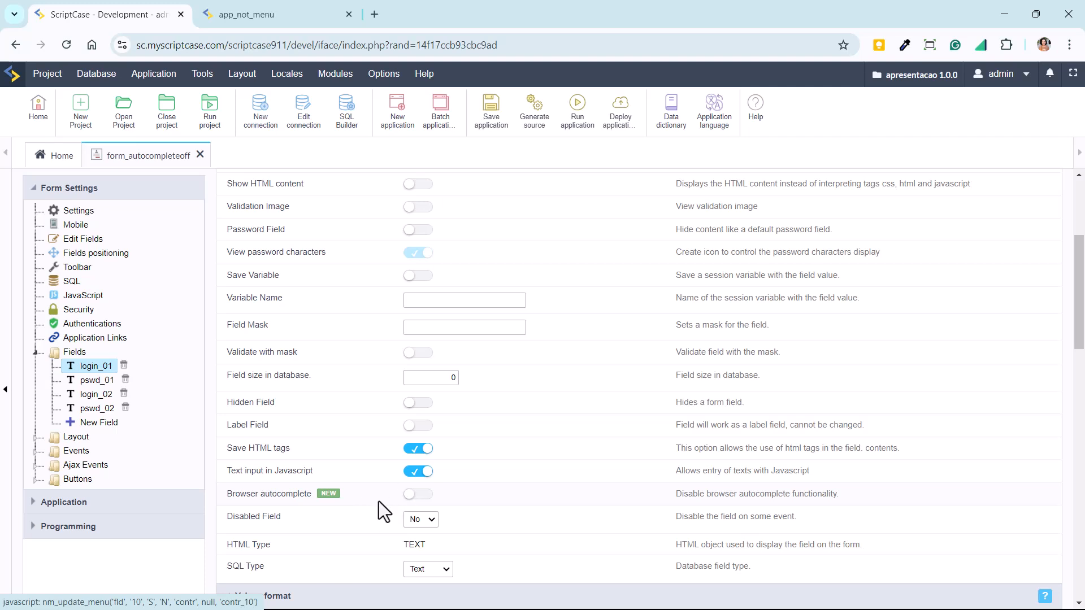
Step: Enable Browser autocomplete for login_01 and run the regenerated form
click(256, 11)
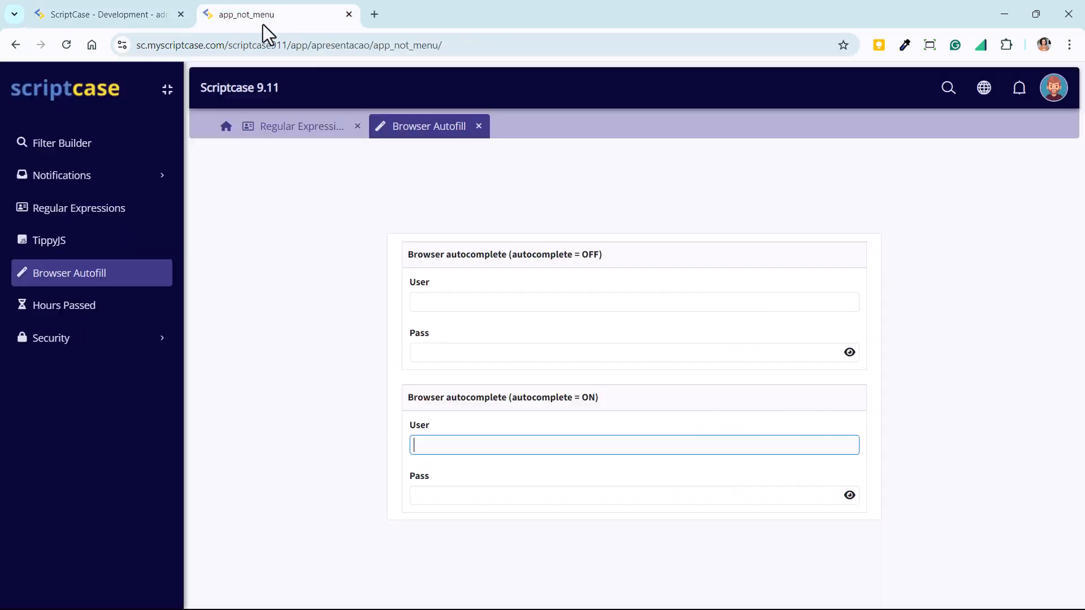
click(100, 14)
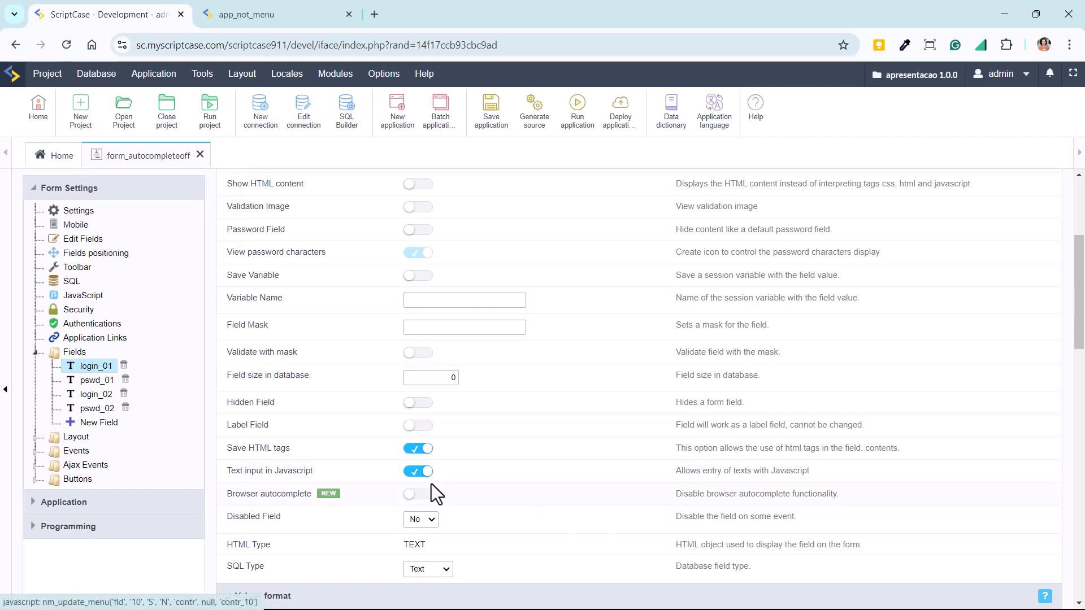
click(417, 494)
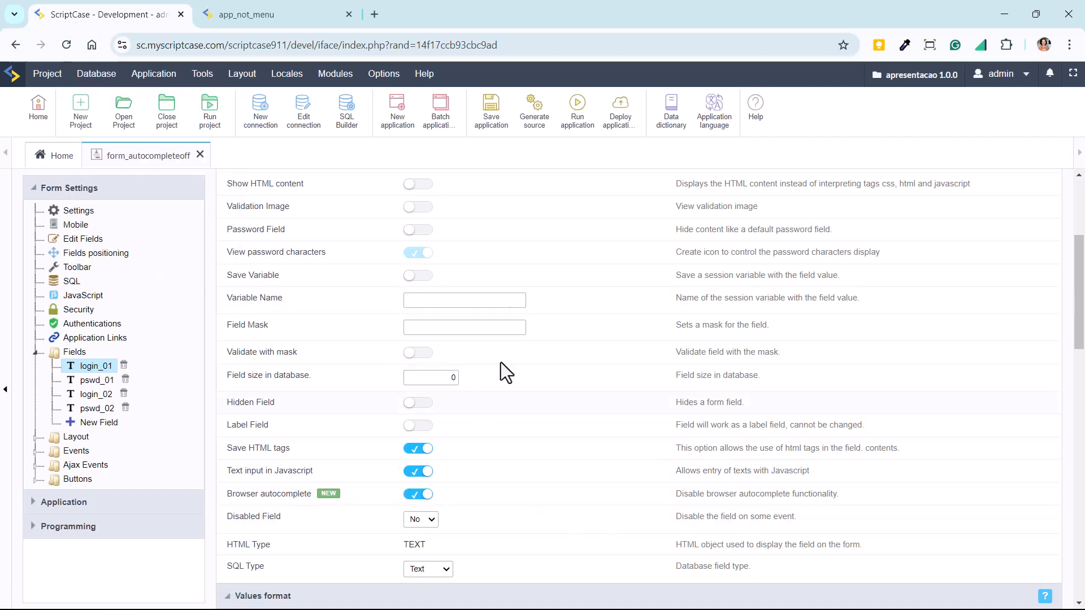
click(577, 110)
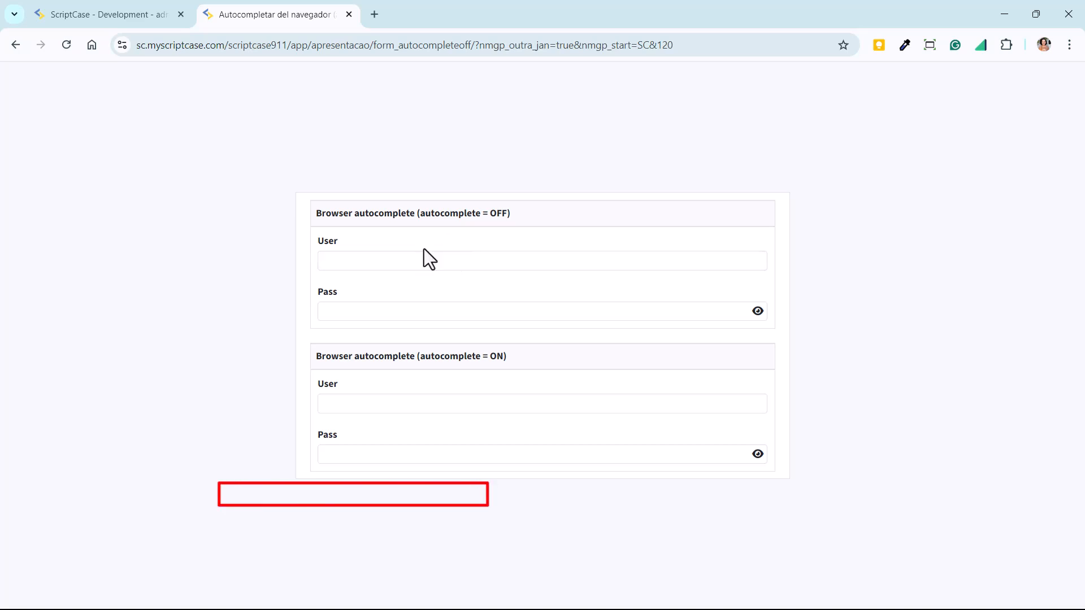
Step: Check the OFF section's User field, then disable Browser autocomplete for login_01 again
click(423, 257)
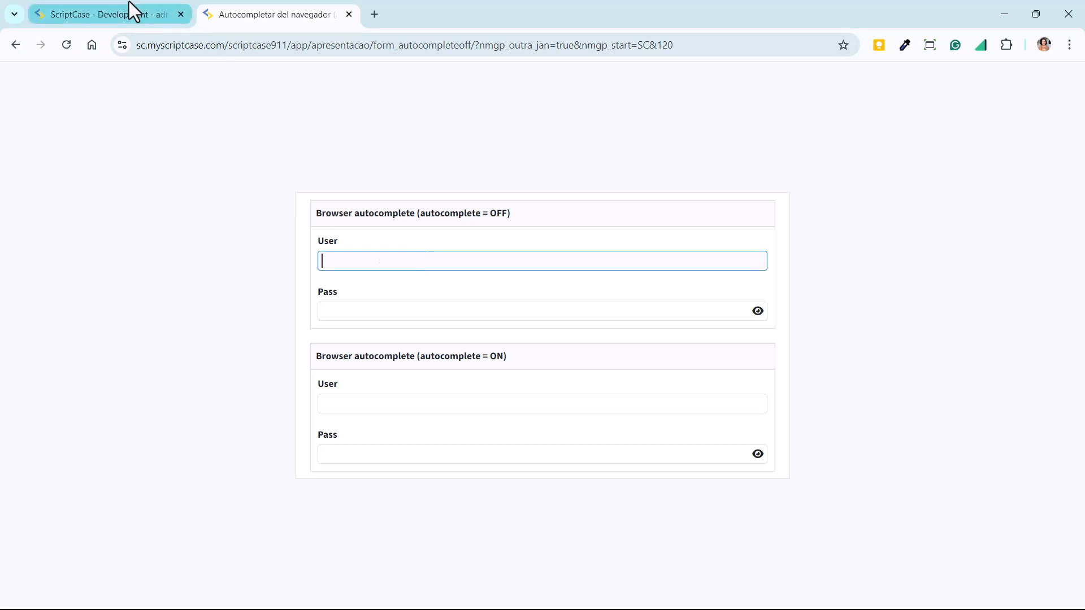
click(129, 13)
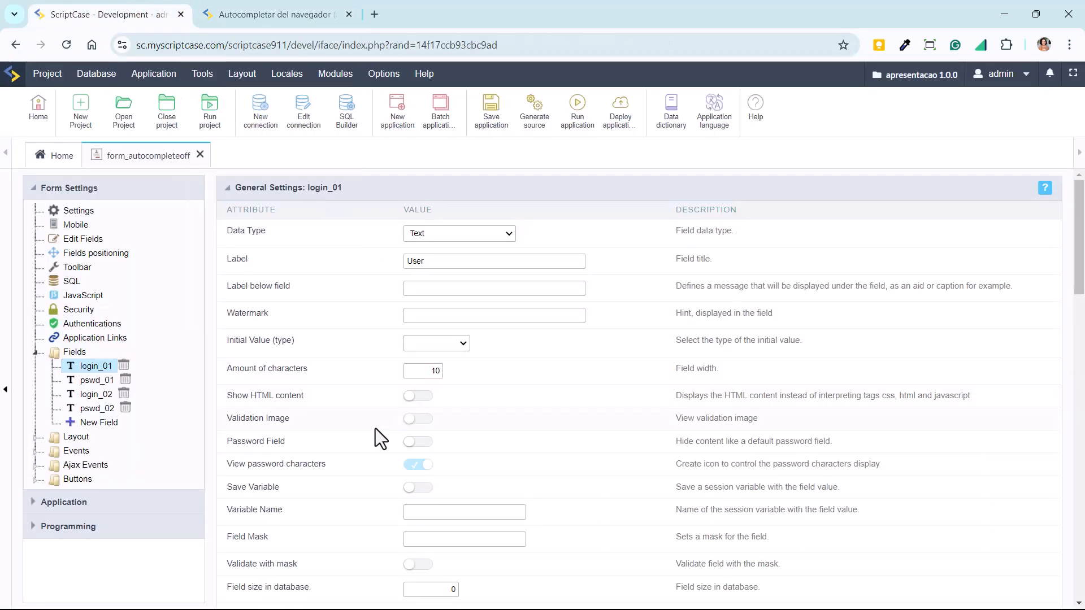
scroll(396, 472, down, 4)
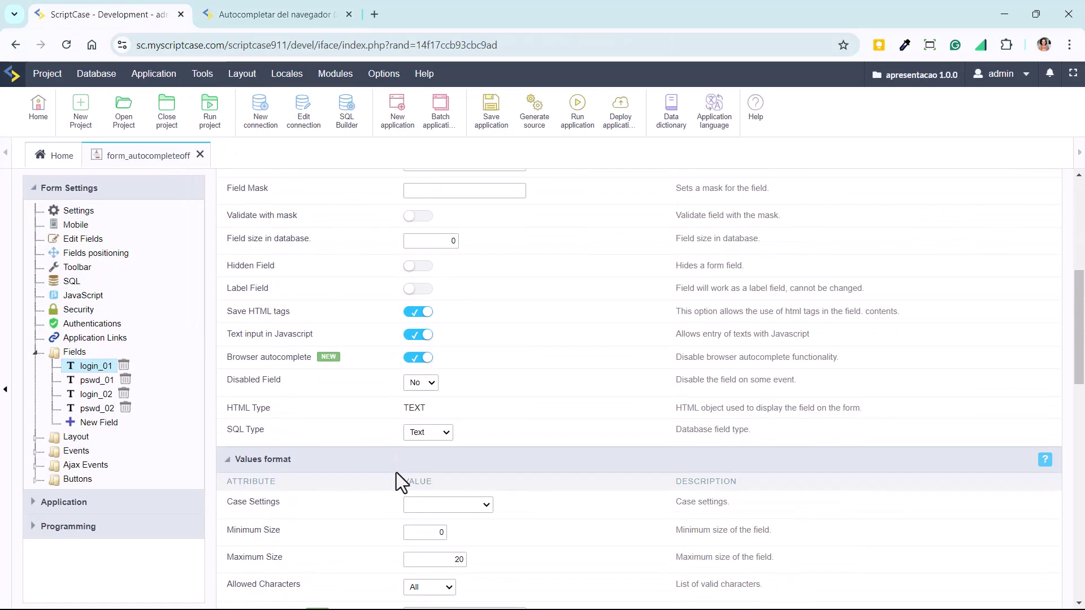
click(418, 353)
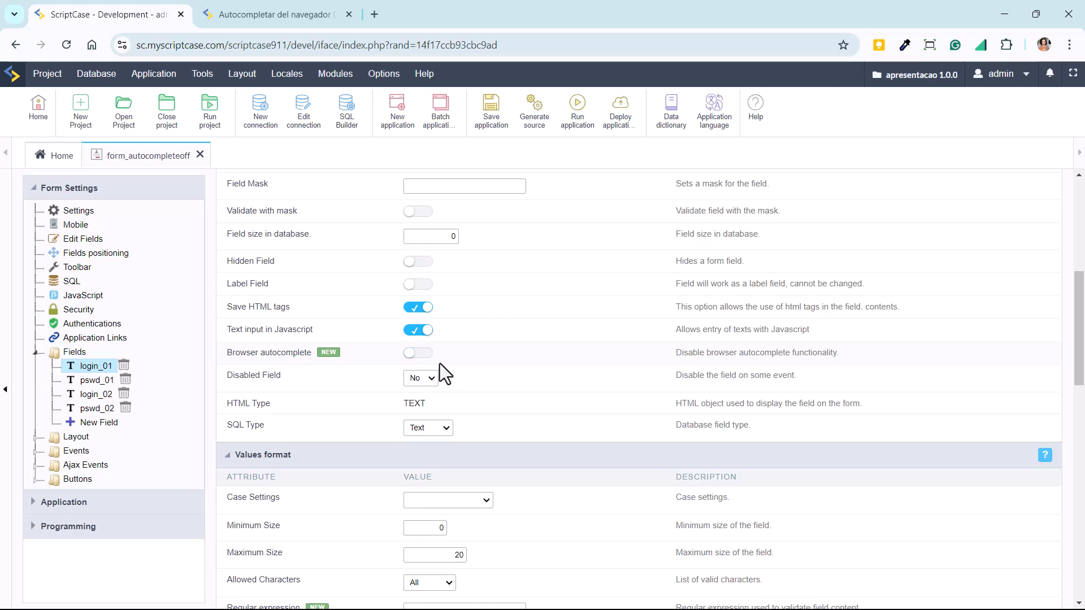